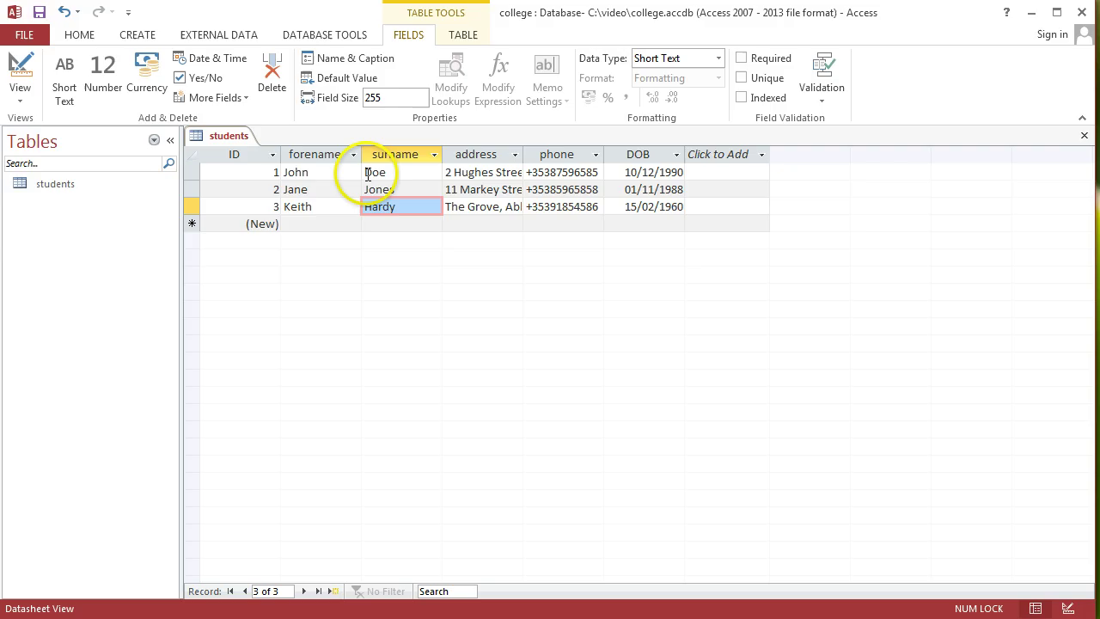
Create a new table with a text field named title and enter the records Physics, Business and Art
{"action": "left_click", "coordinate": [140, 34]}
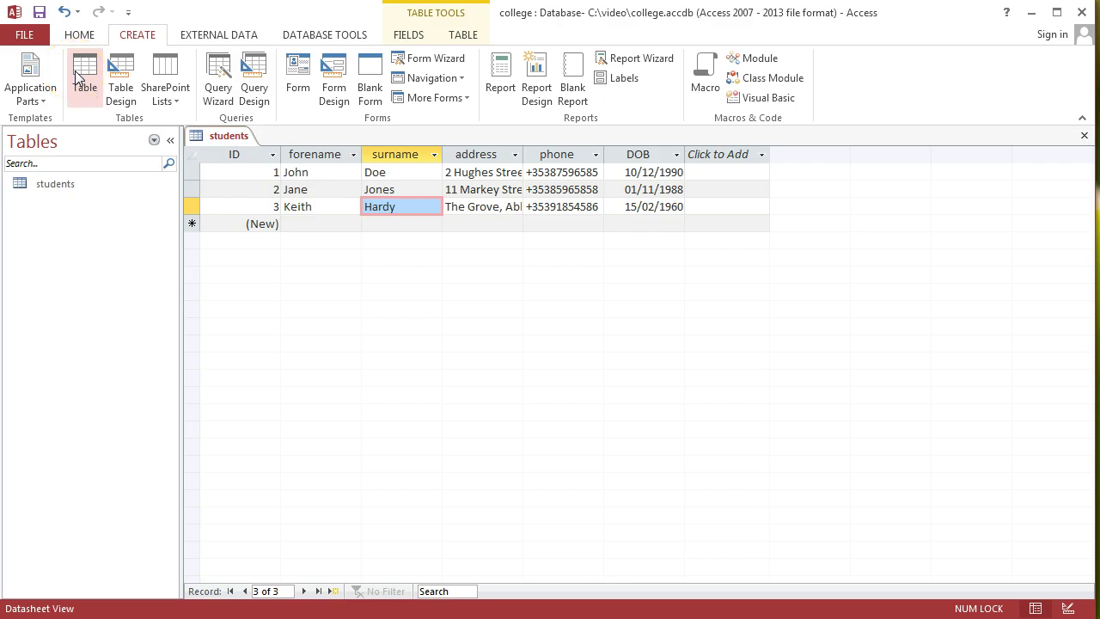
{"action": "left_click", "coordinate": [75, 77]}
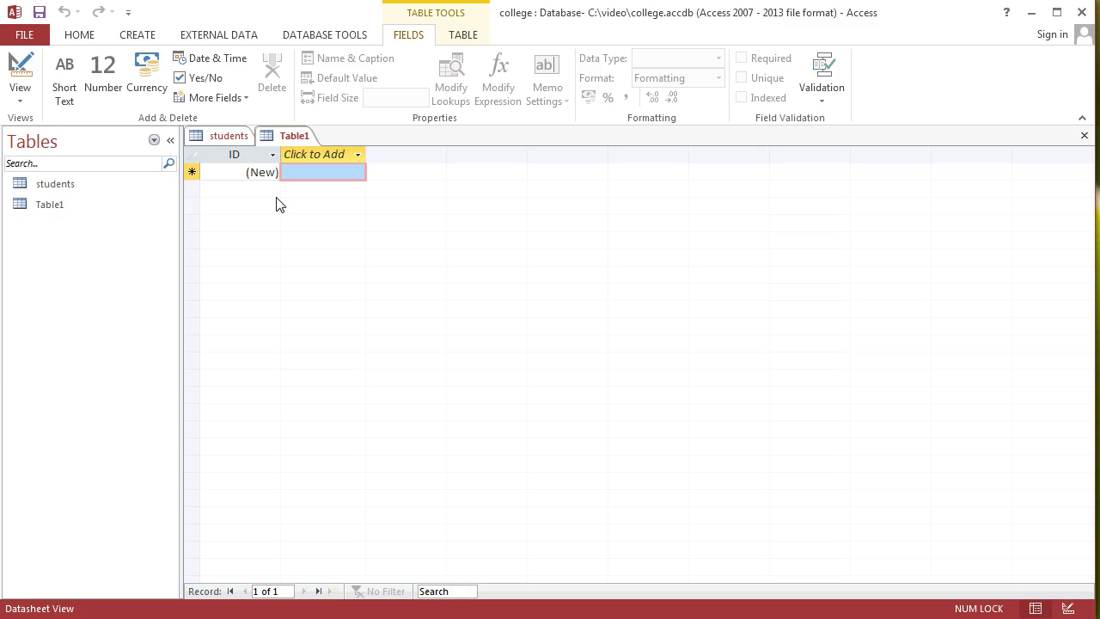
{"action": "left_click", "coordinate": [344, 169]}
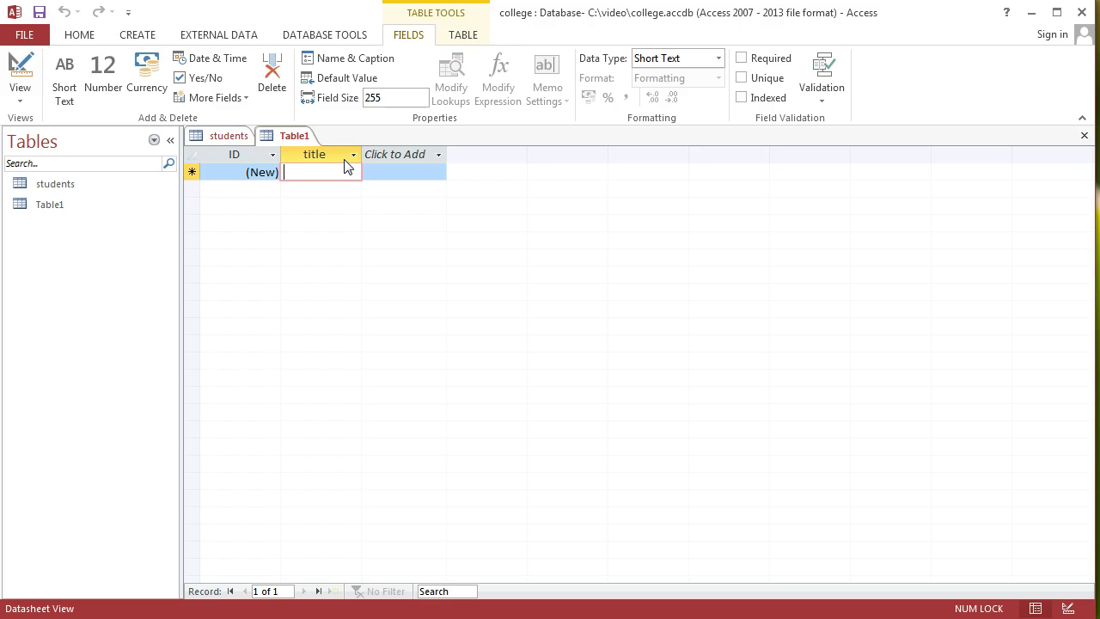
{"action": "left_click", "coordinate": [311, 225]}
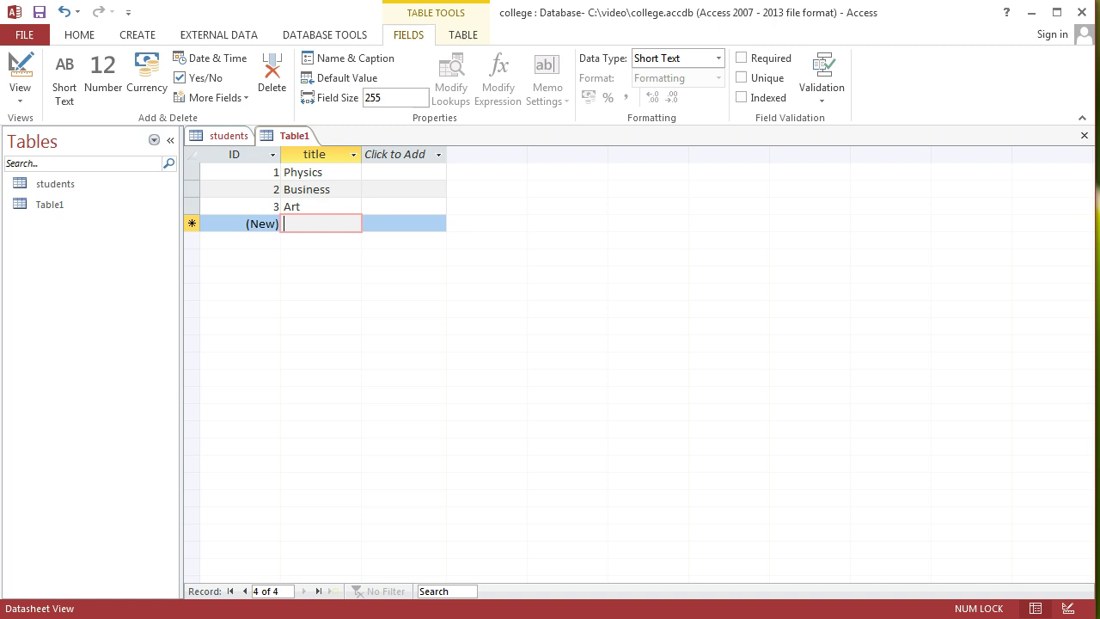
Save the new table under the name courses
{"action": "left_click", "coordinate": [38, 12]}
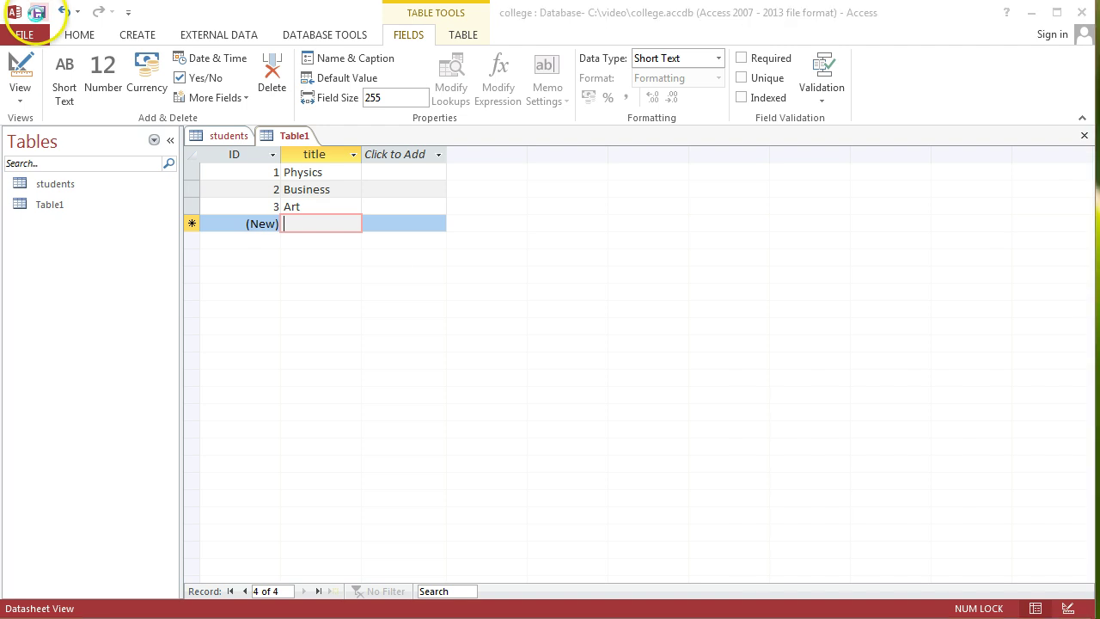
{"action": "type", "text": "courses"}
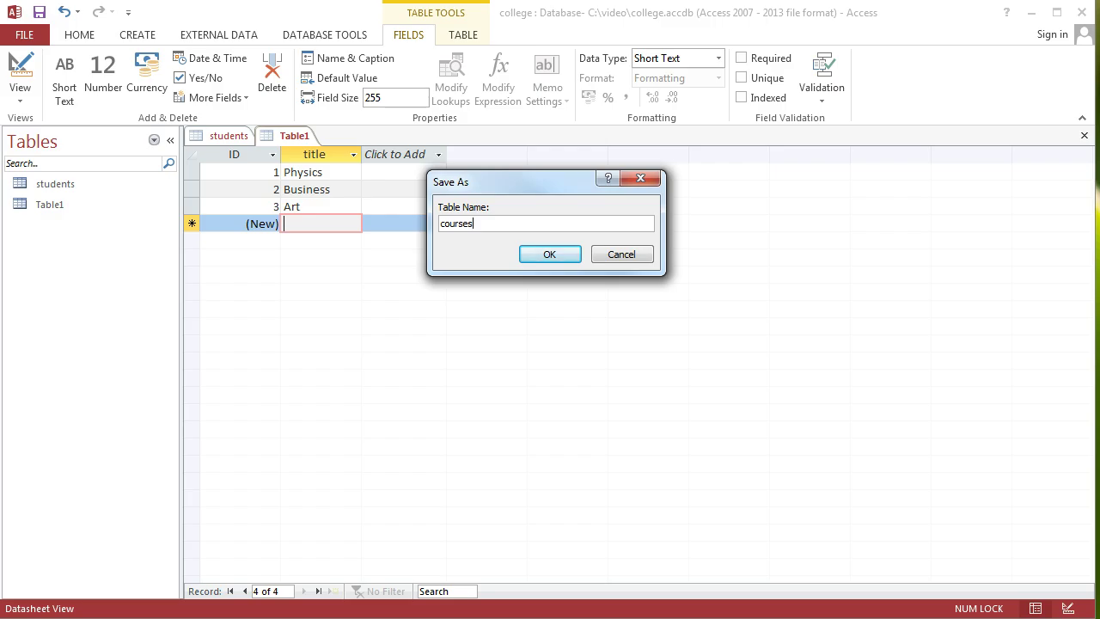
{"action": "left_click", "coordinate": [543, 257]}
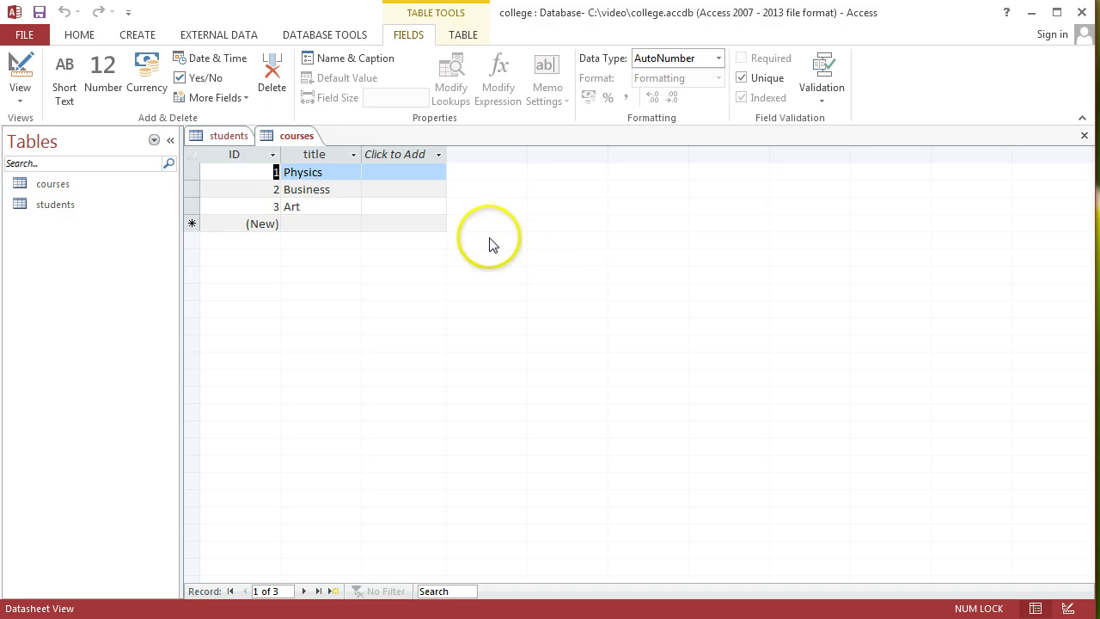
Examine the ID columns of the courses and students tables
{"action": "left_click", "coordinate": [231, 140]}
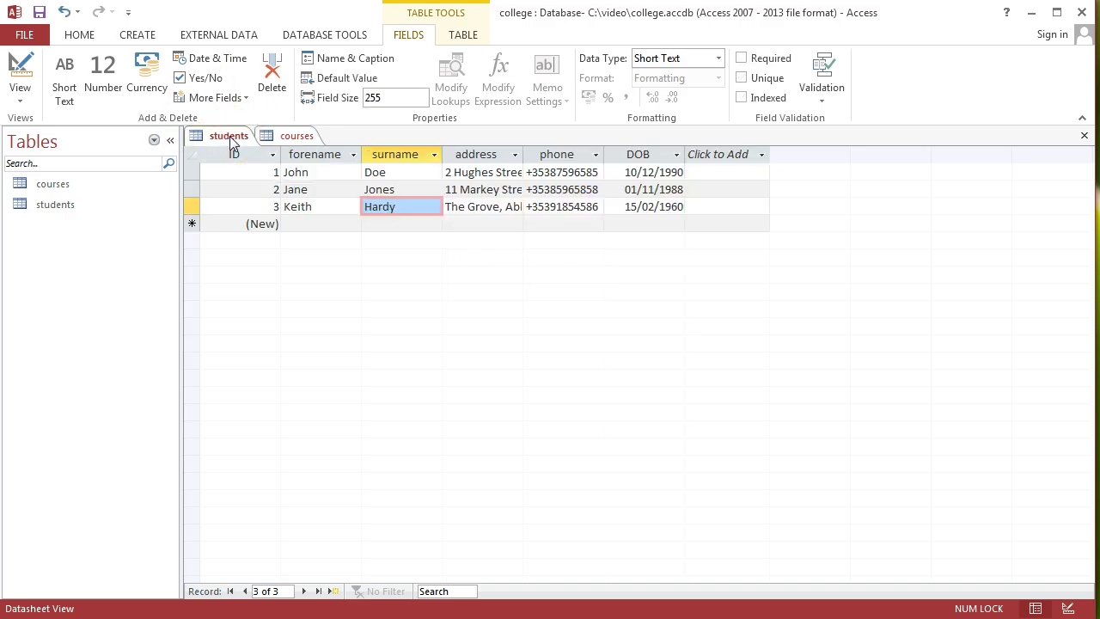
{"action": "left_click", "coordinate": [293, 143]}
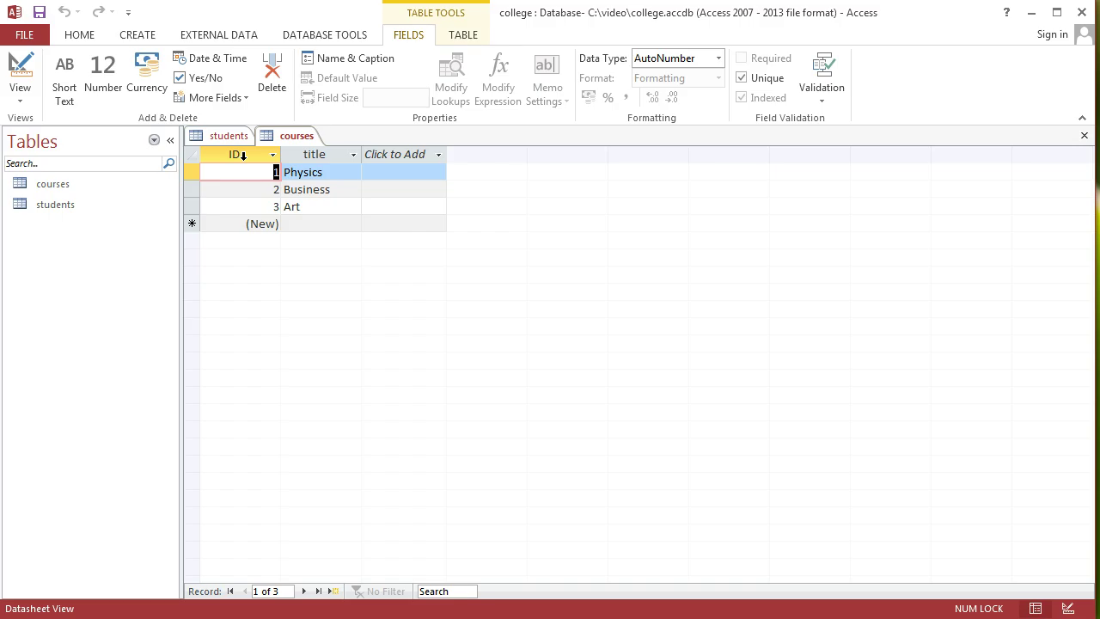
{"action": "left_click", "coordinate": [243, 154]}
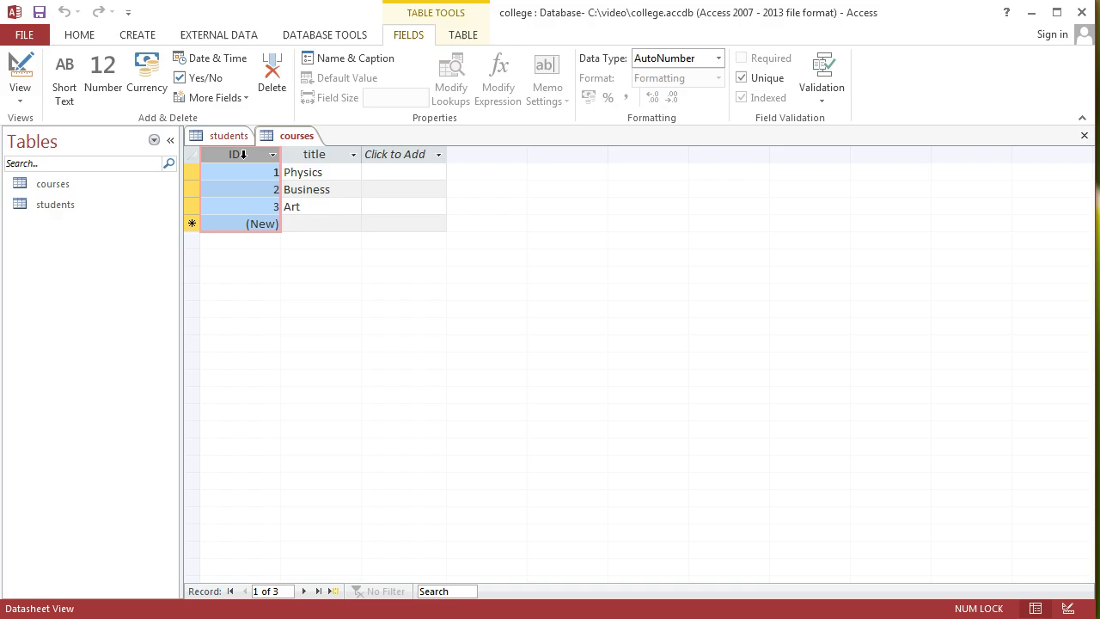
{"action": "left_click", "coordinate": [229, 136]}
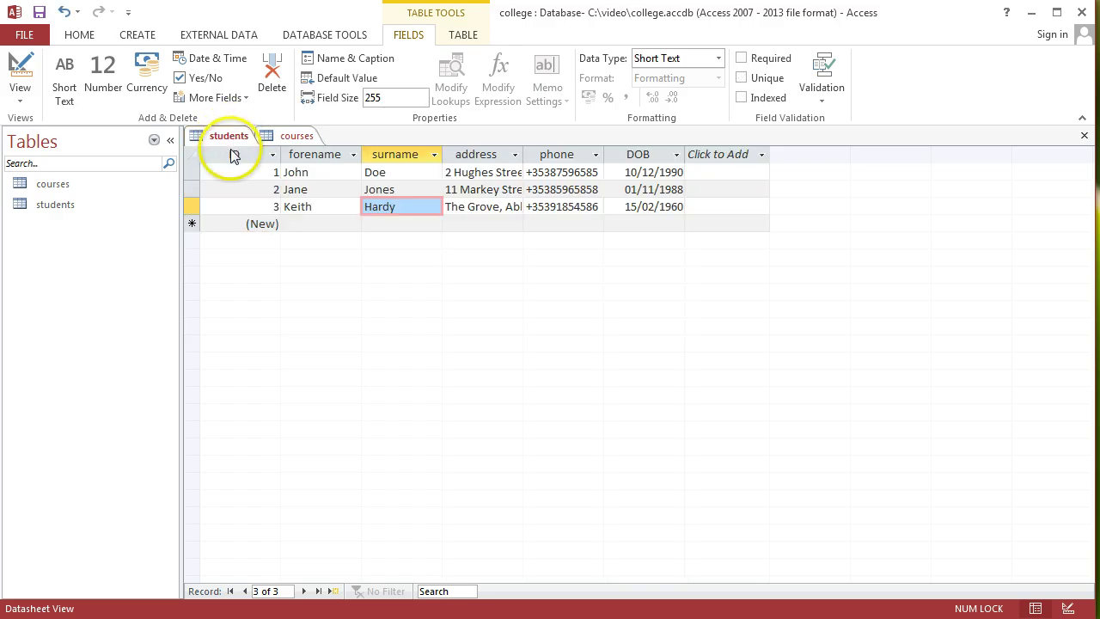
{"action": "left_click", "coordinate": [233, 156]}
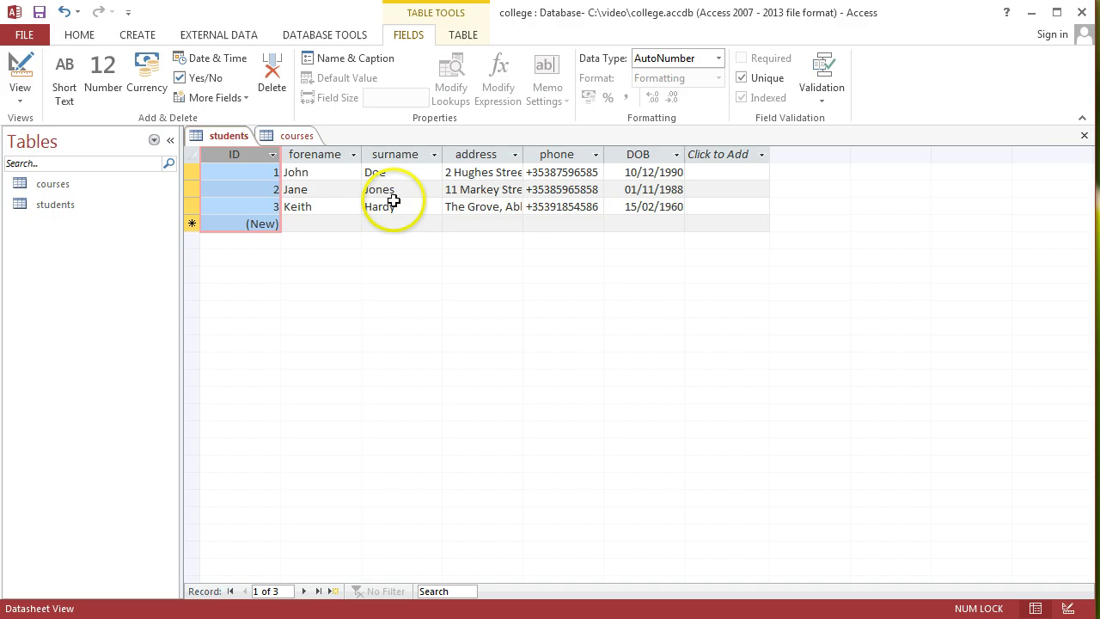
Add a Number field named course at the end of the students table
{"action": "left_click", "coordinate": [759, 156]}
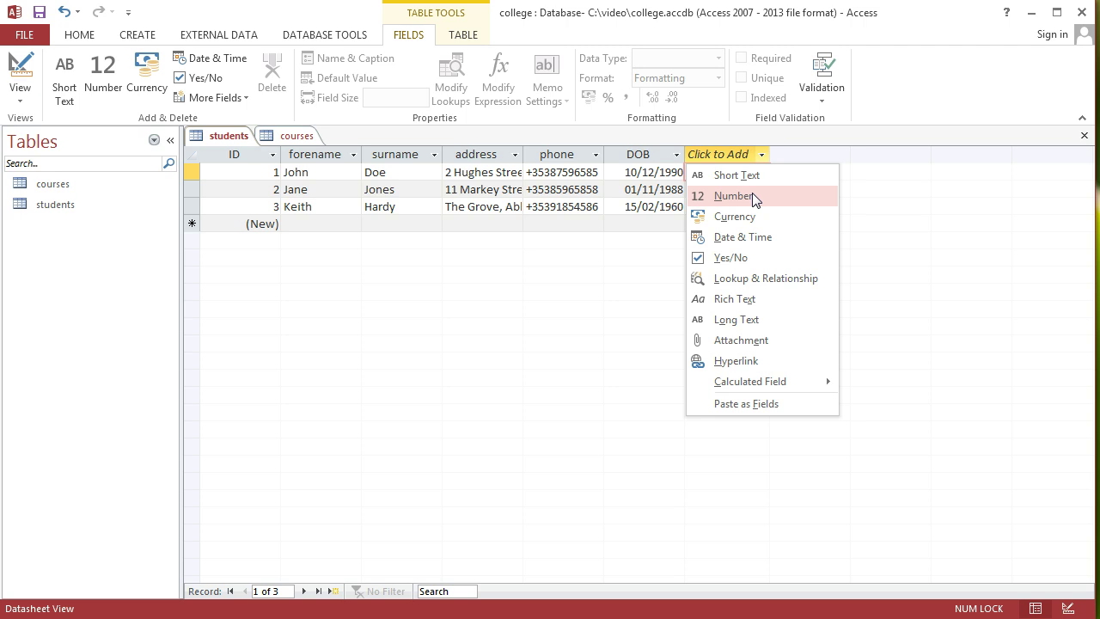
{"action": "left_click", "coordinate": [753, 197]}
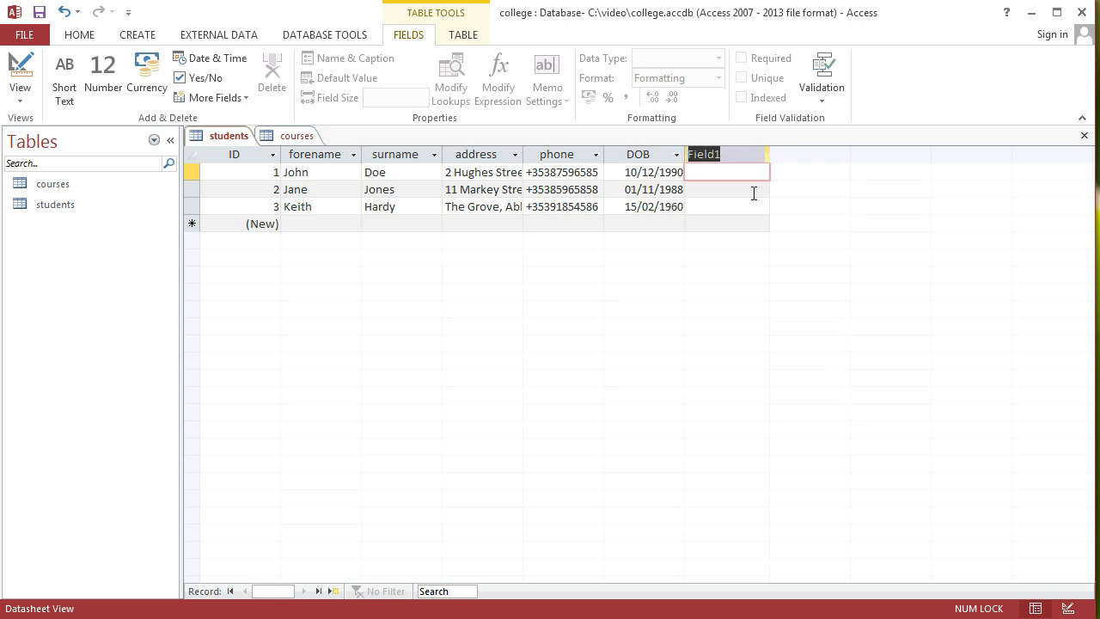
{"action": "type", "text": "cou"}
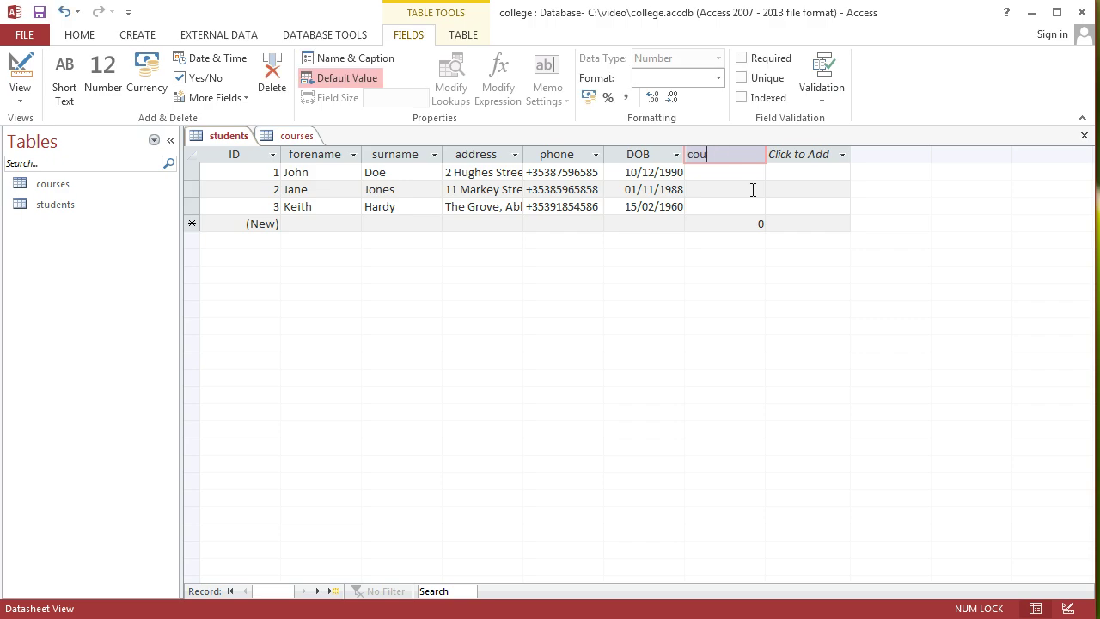
{"action": "type", "text": "rse"}
{"action": "left_click", "coordinate": [737, 171]}
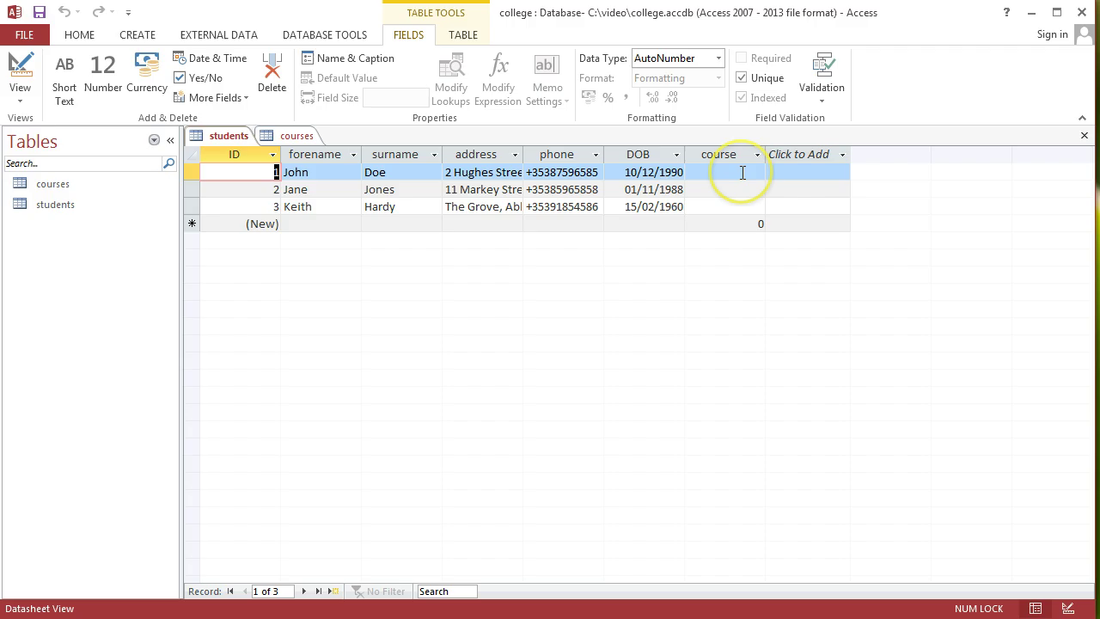
Assign students 1 and 2 to course 3 and student 3 to course 1, using the IDs from the courses table
{"action": "left_click", "coordinate": [742, 172]}
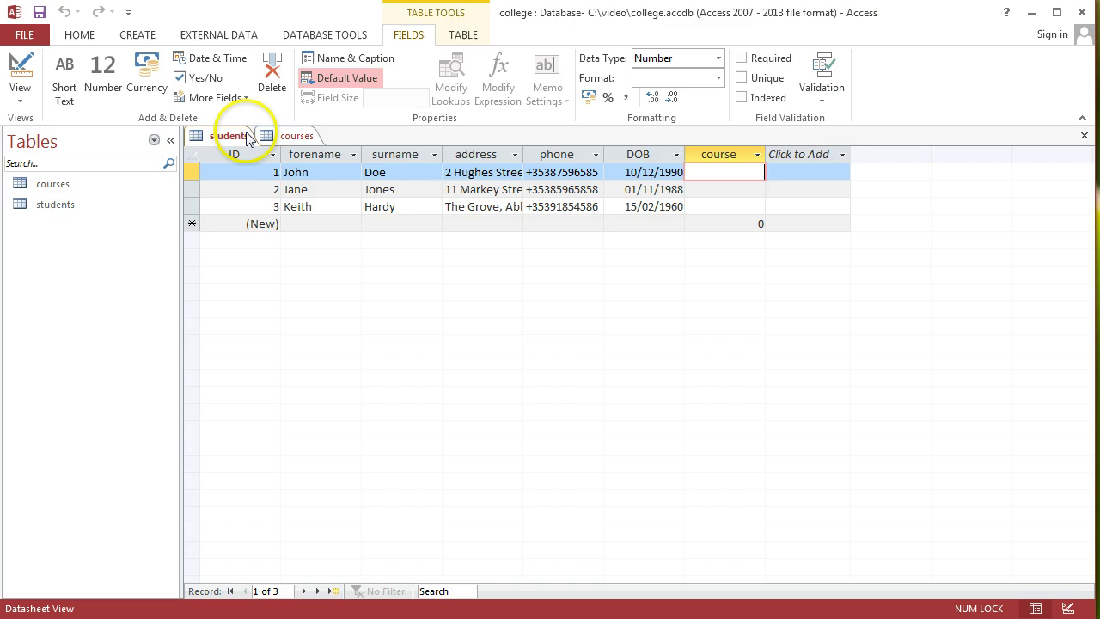
{"action": "left_click", "coordinate": [292, 137]}
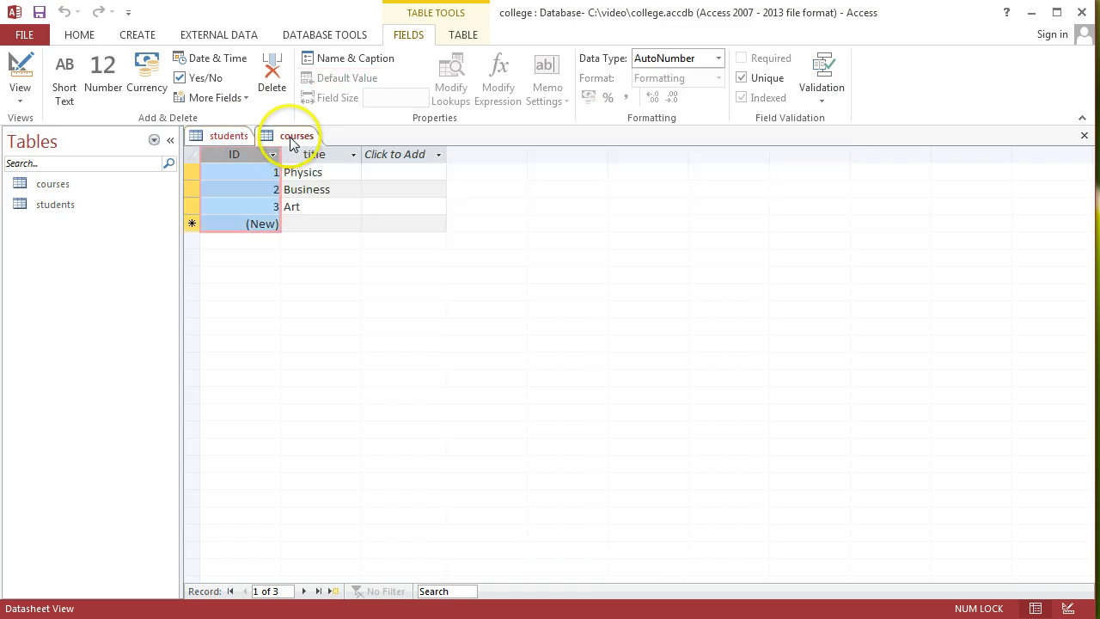
{"action": "left_click", "coordinate": [292, 207]}
{"action": "left_click", "coordinate": [270, 206]}
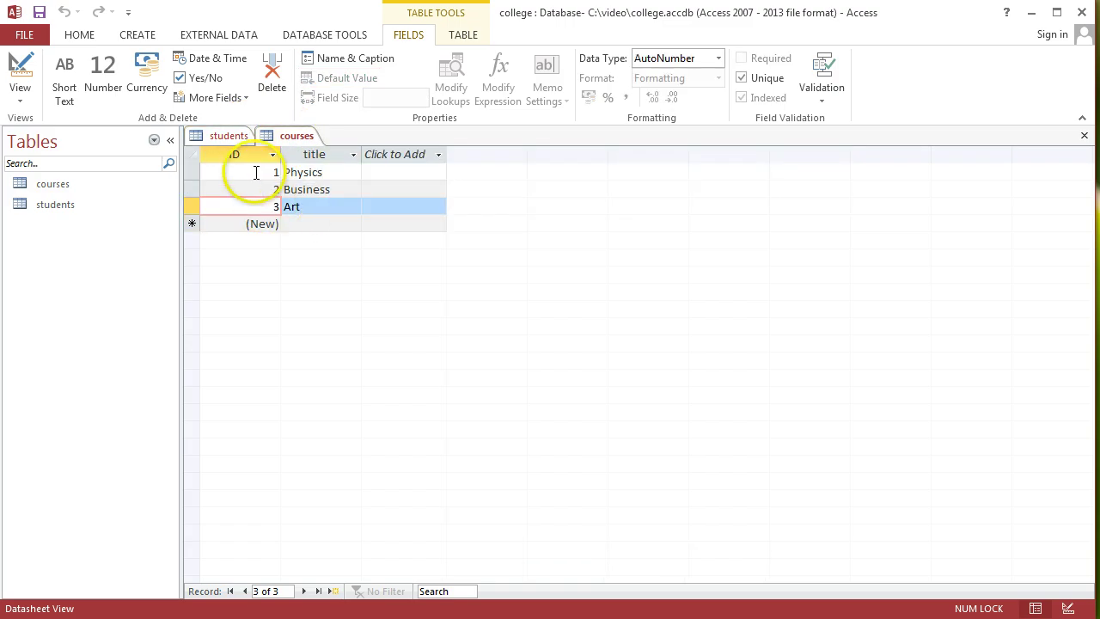
{"action": "key", "text": "ctrl+F6"}
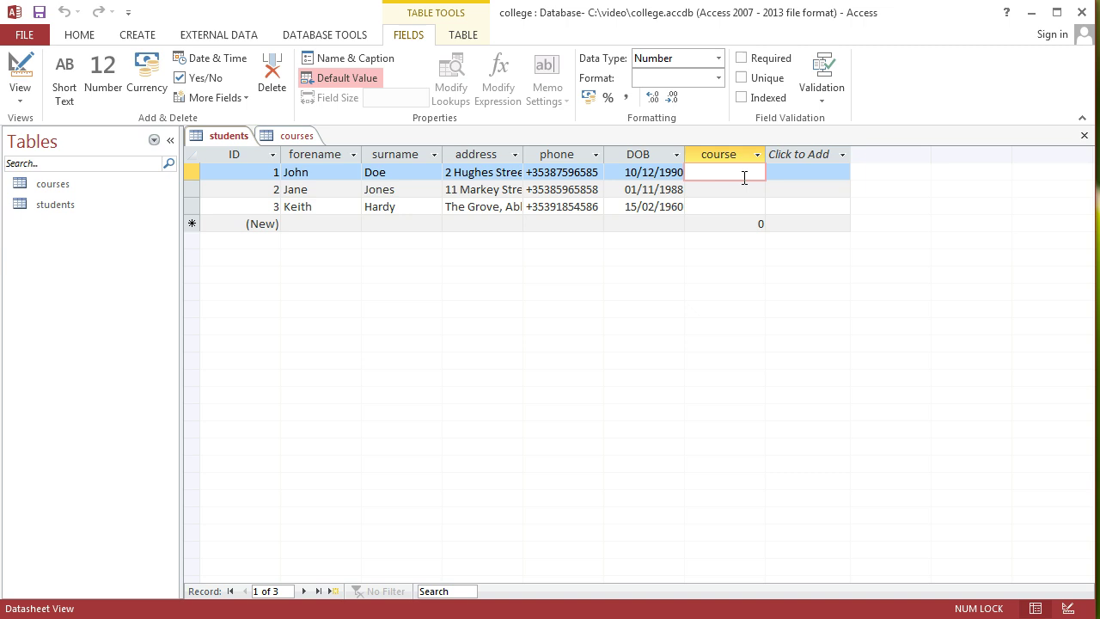
{"action": "type", "text": "3"}
{"action": "left_click", "coordinate": [745, 186]}
{"action": "type", "text": "3"}
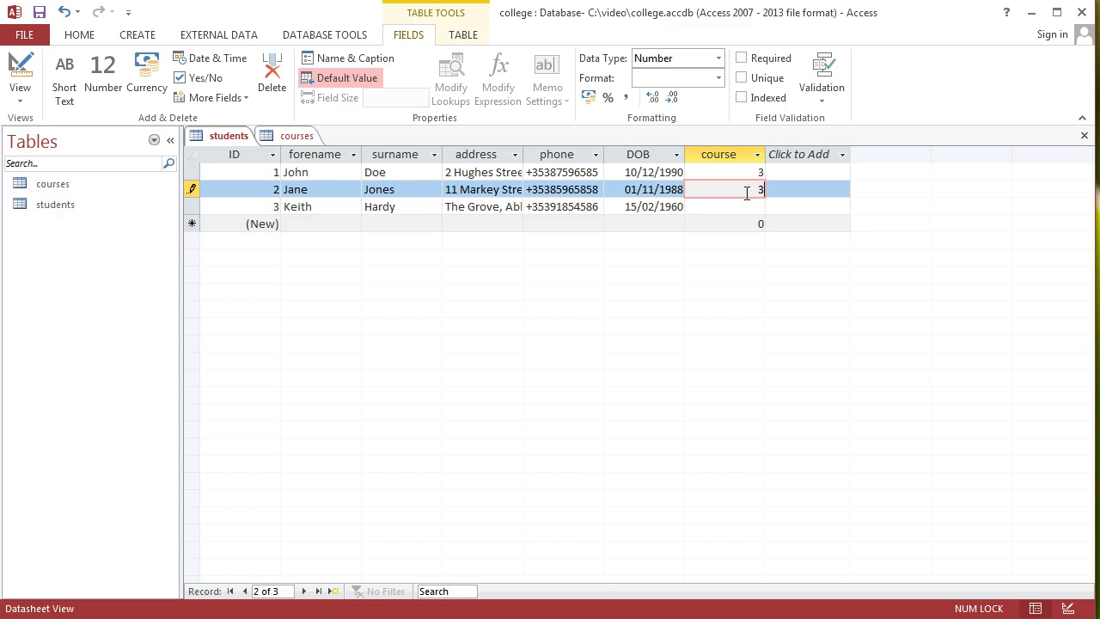
{"action": "left_click", "coordinate": [751, 210]}
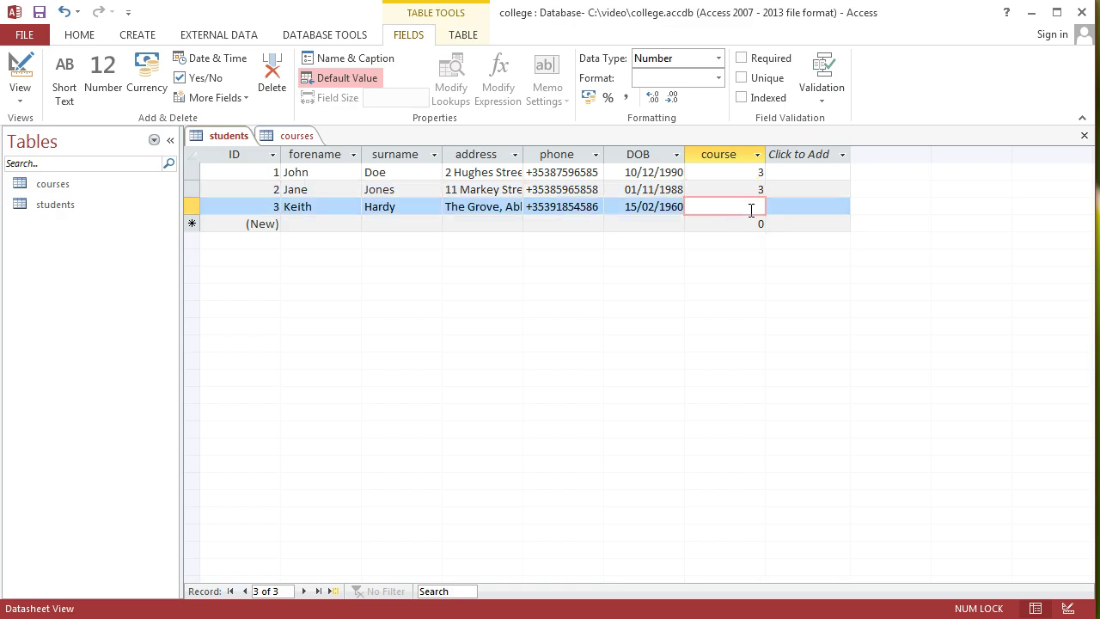
{"action": "type", "text": "1"}
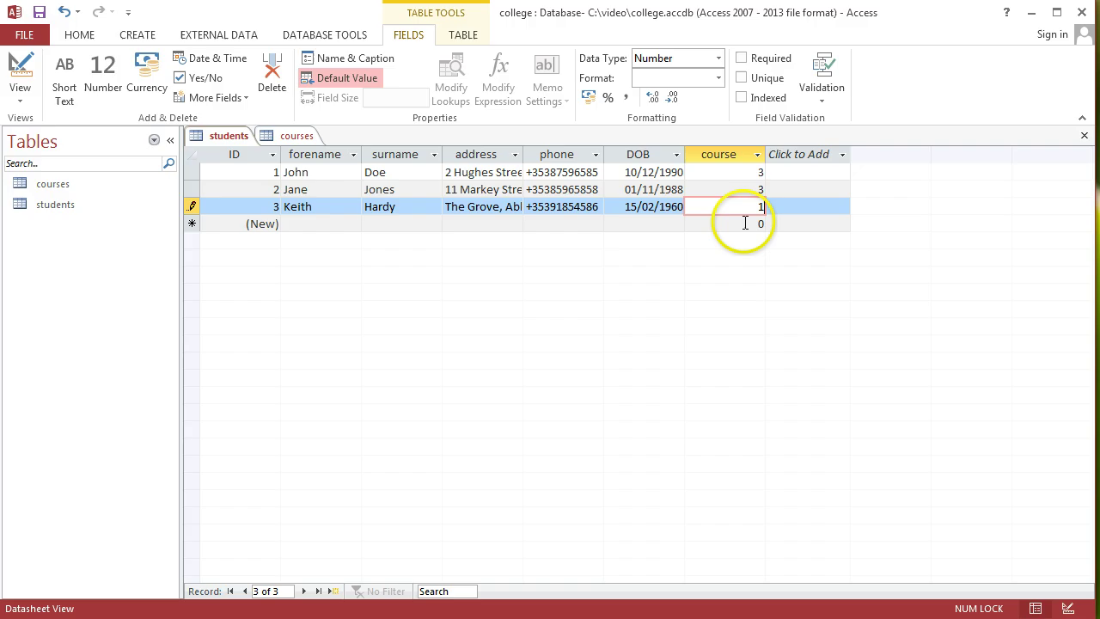
{"action": "left_click", "coordinate": [745, 223]}
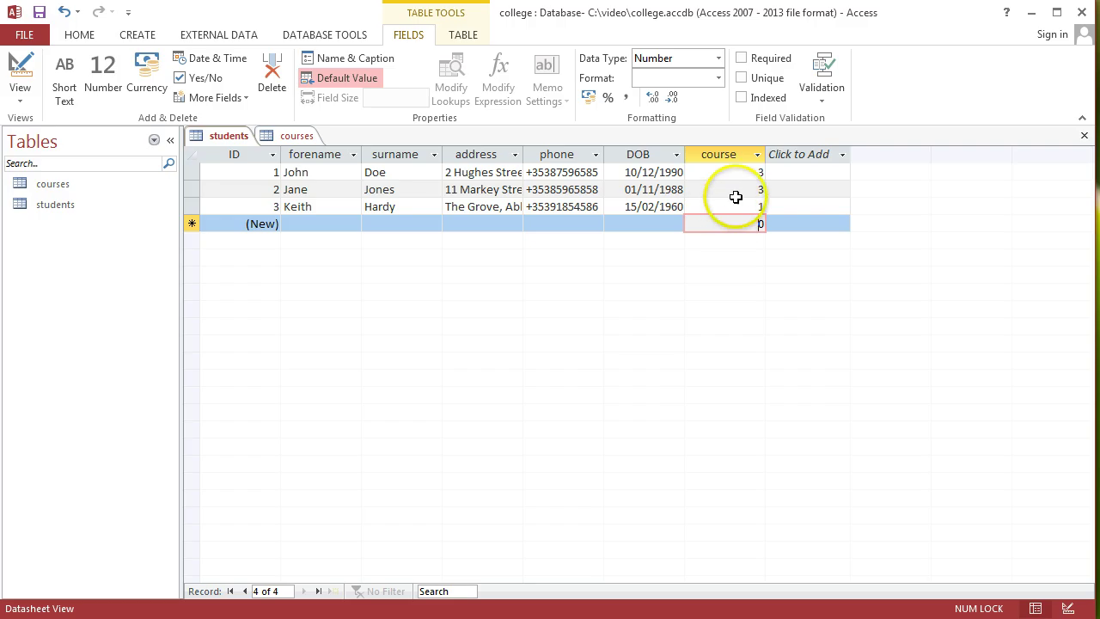
Close the courses and students tables
{"action": "left_click", "coordinate": [288, 137]}
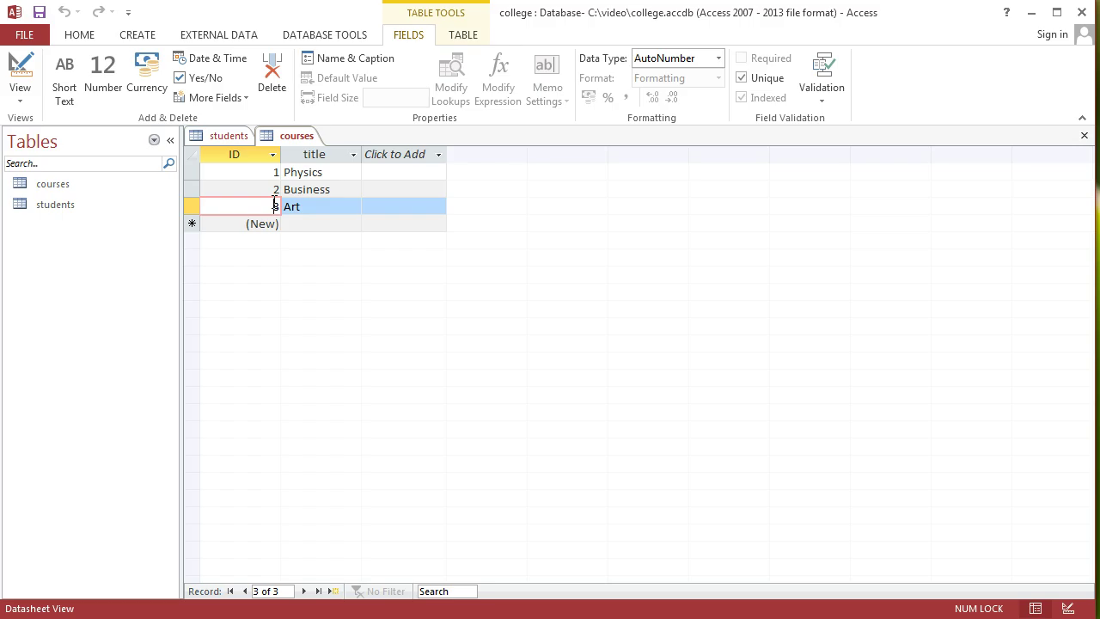
{"action": "left_click", "coordinate": [1084, 139]}
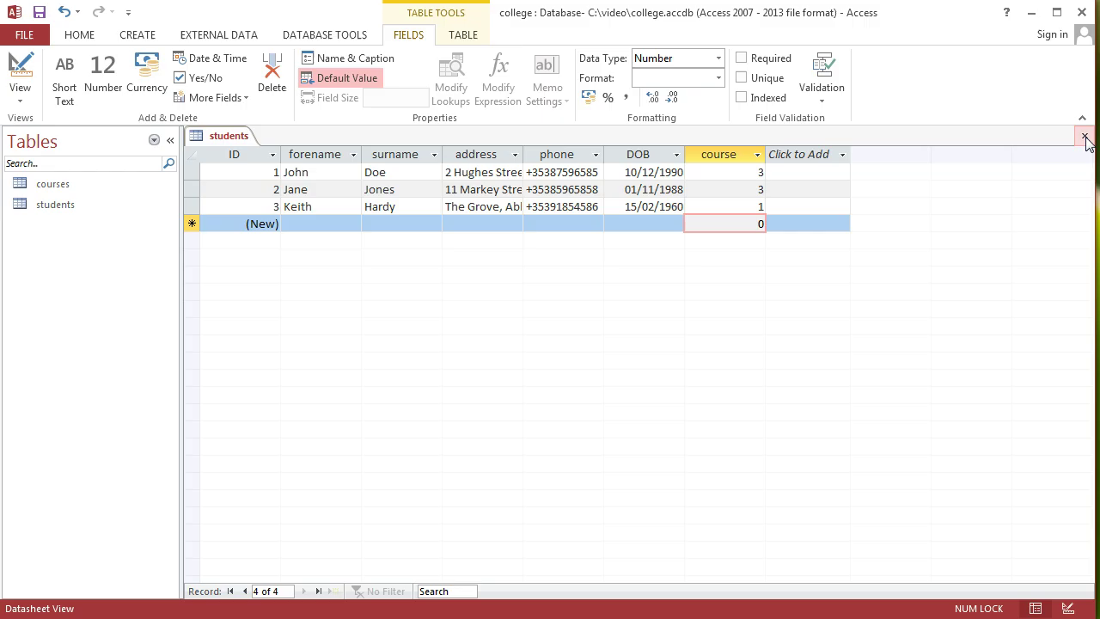
{"action": "left_click", "coordinate": [1084, 139]}
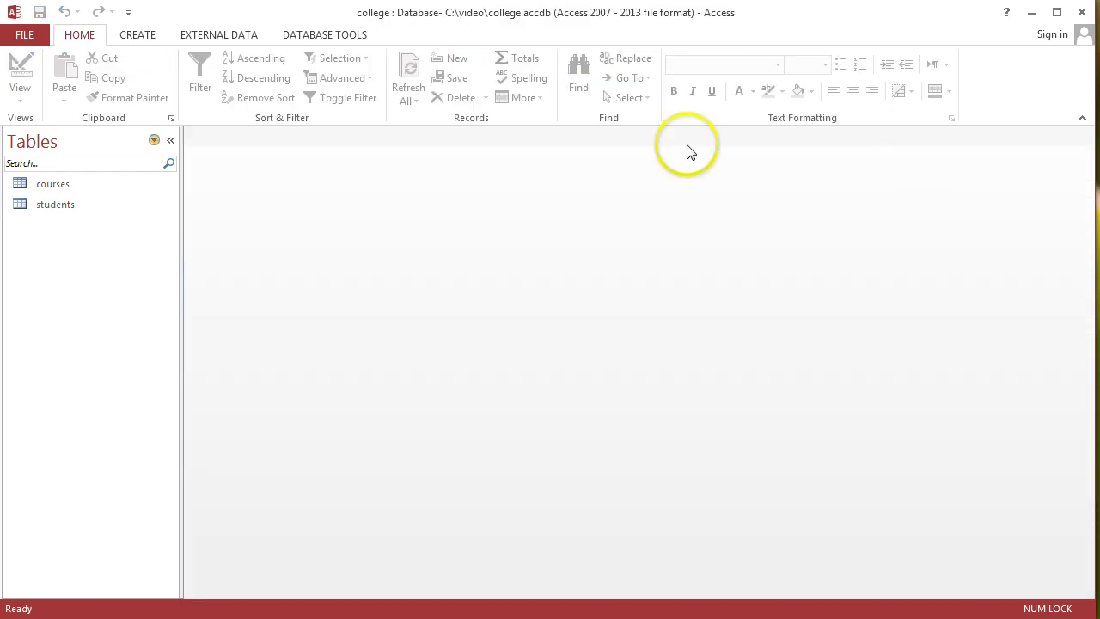
Add the courses and students tables to the relationships diagram and enlarge the students box to fit all its fields
{"action": "left_click", "coordinate": [351, 37]}
{"action": "left_click", "coordinate": [198, 79]}
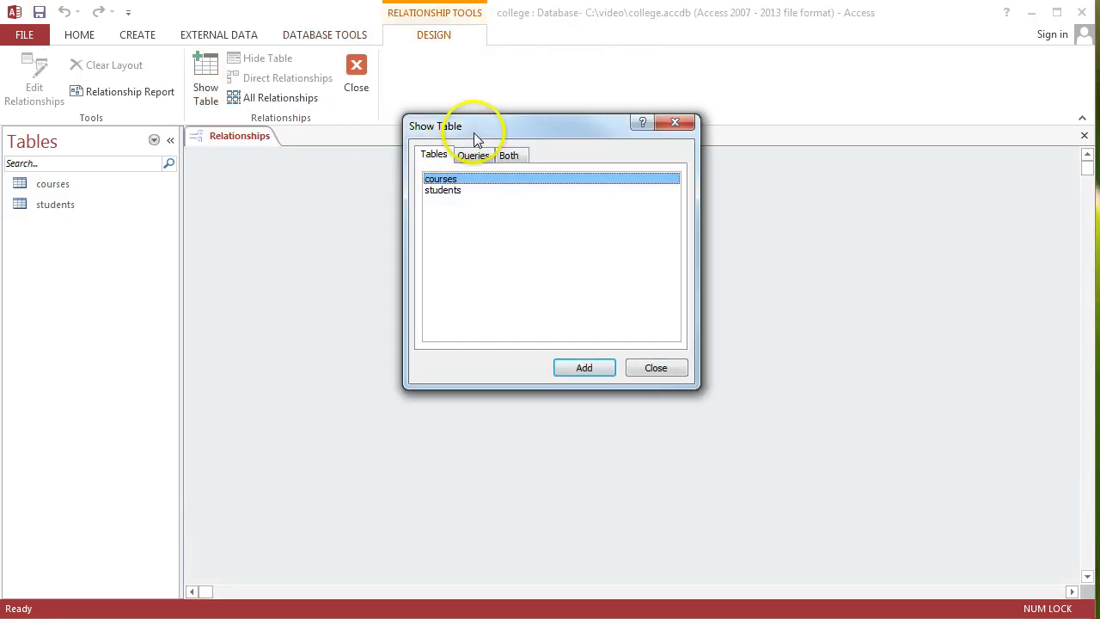
{"action": "left_click_drag", "start_coordinate": [468, 135], "coordinate": [507, 187]}
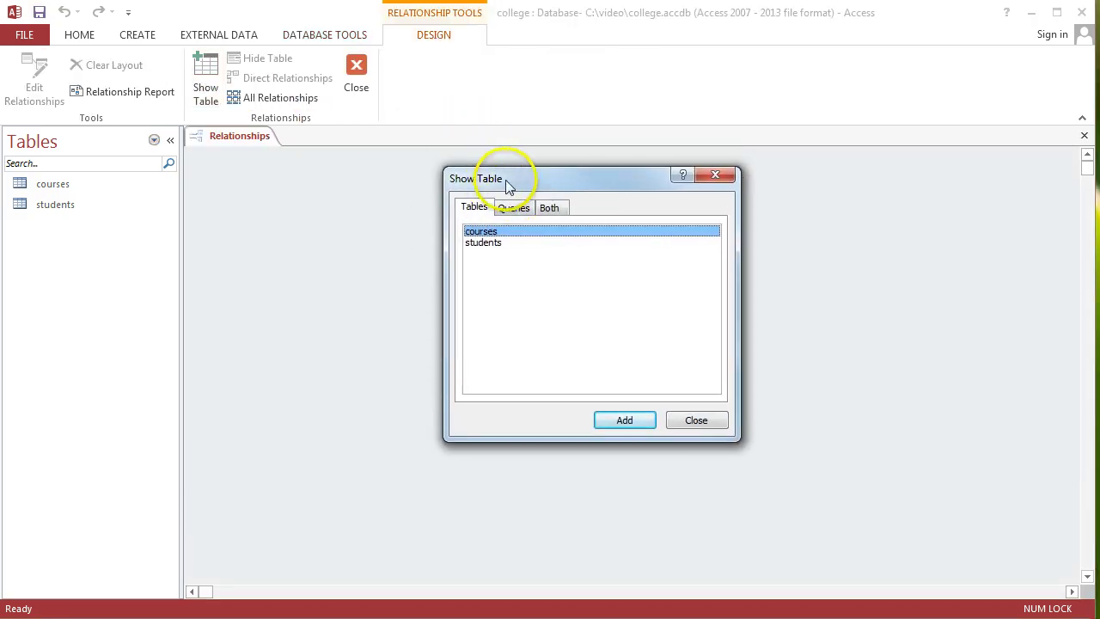
{"action": "left_click", "coordinate": [505, 244], "text": "shift"}
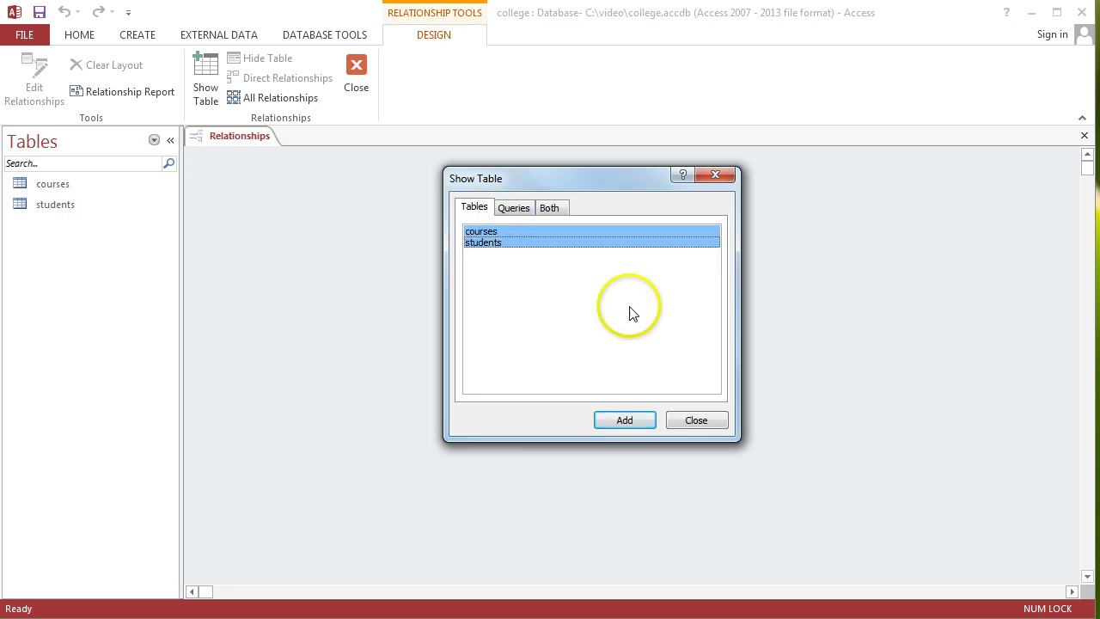
{"action": "left_click", "coordinate": [624, 421]}
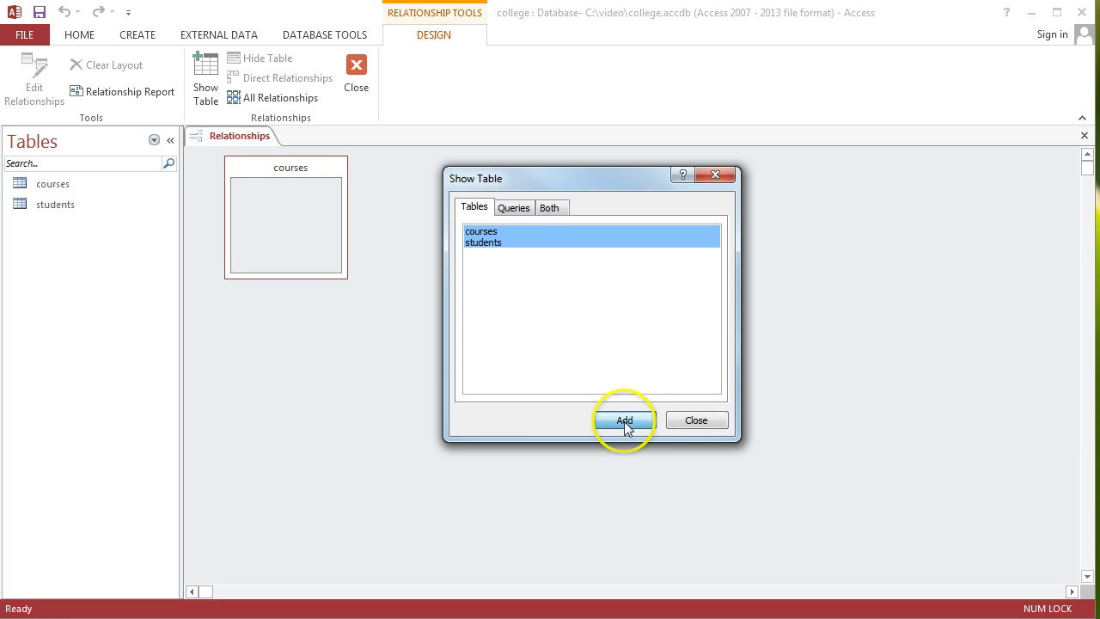
{"action": "left_click", "coordinate": [698, 419]}
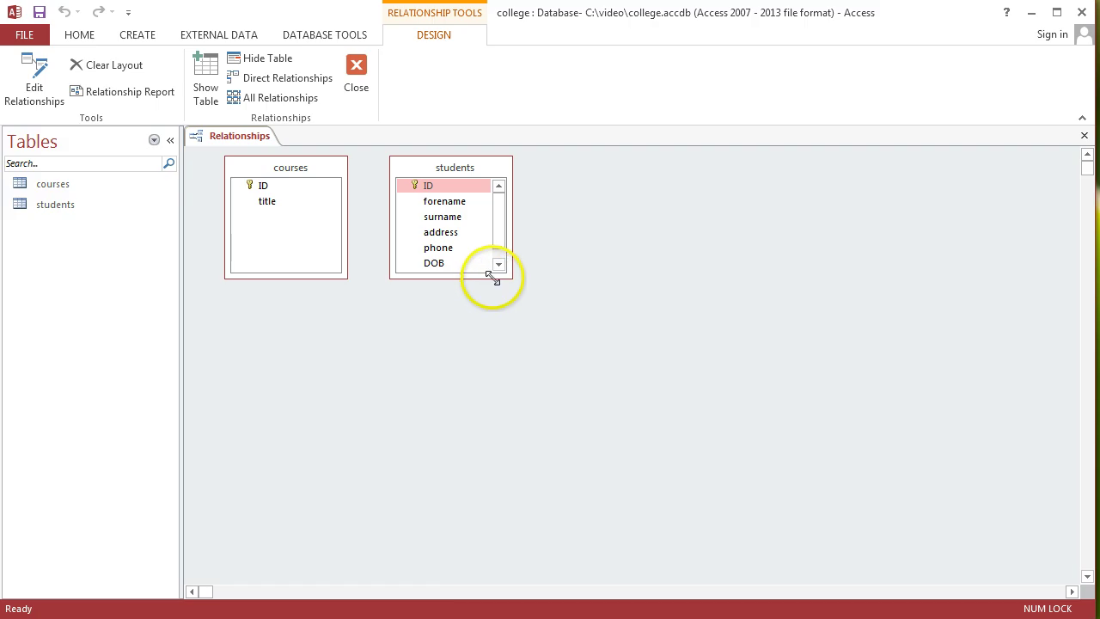
{"action": "left_click_drag", "start_coordinate": [496, 280], "coordinate": [493, 320]}
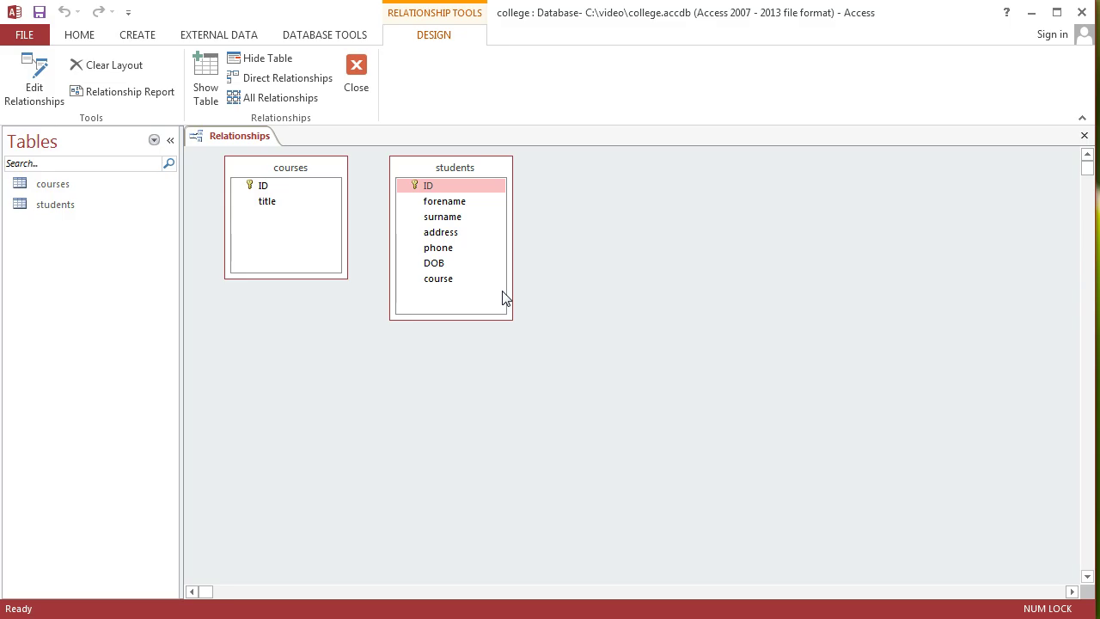
Link the ID field of courses to the course field of students in the relationships diagram
{"action": "left_click_drag", "start_coordinate": [505, 299], "coordinate": [274, 182]}
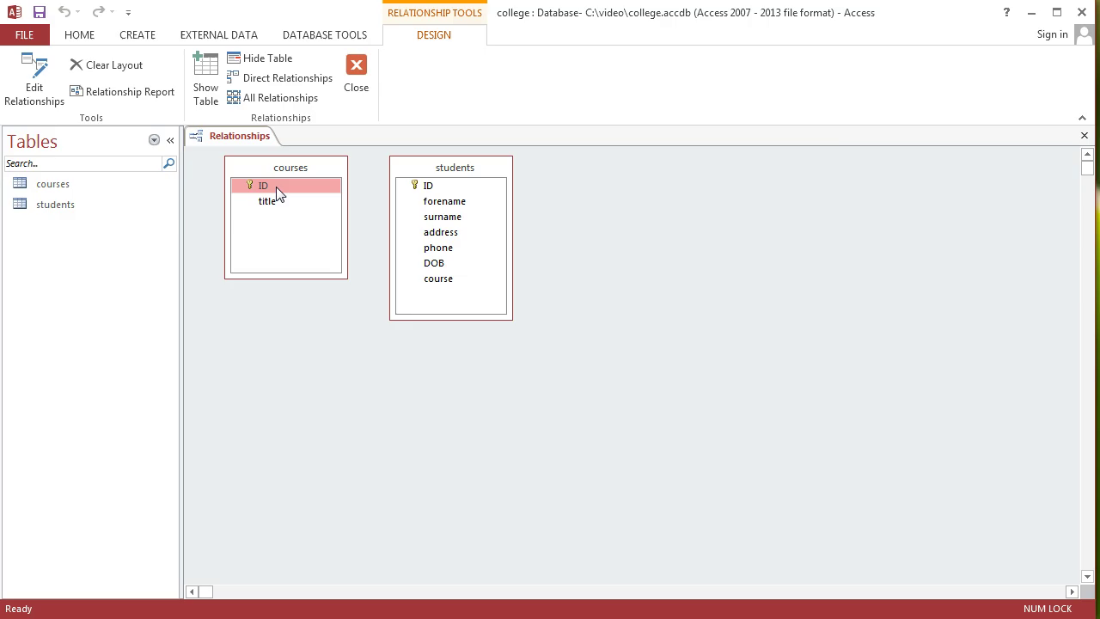
{"action": "left_click_drag", "start_coordinate": [276, 187], "coordinate": [252, 195]}
{"action": "left_click_drag", "start_coordinate": [252, 190], "coordinate": [455, 286]}
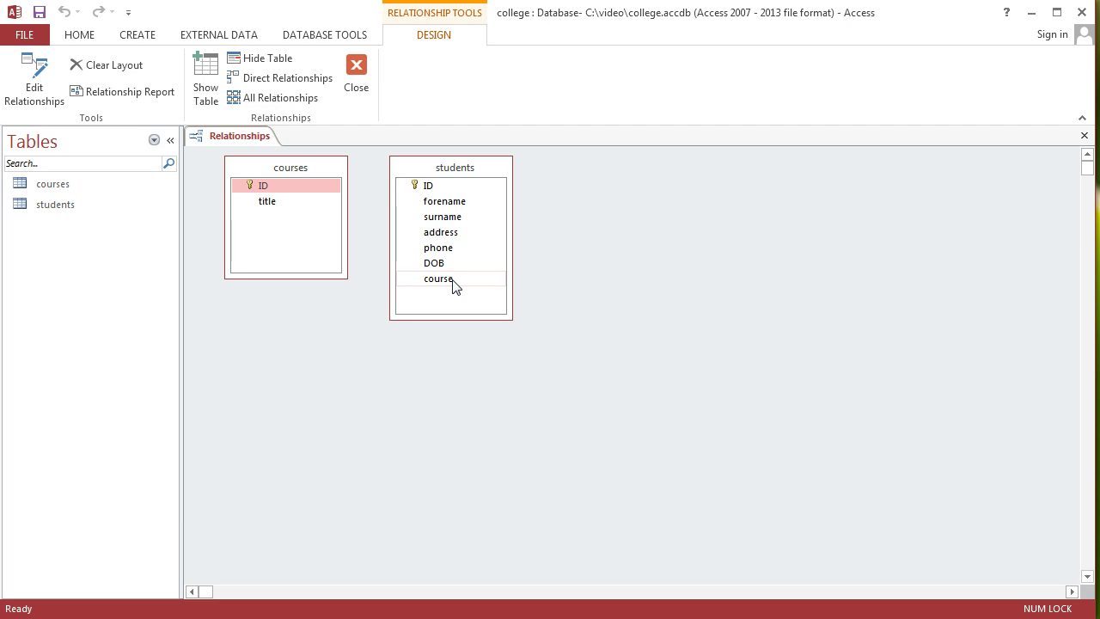
{"action": "mouse_move", "coordinate": [455, 286]}
{"action": "left_mouse_down"}
{"action": "mouse_move", "coordinate": [363, 197]}
{"action": "mouse_move", "coordinate": [263, 198]}
{"action": "mouse_move", "coordinate": [287, 184]}
{"action": "mouse_move", "coordinate": [342, 209]}
{"action": "mouse_move", "coordinate": [381, 260]}
{"action": "mouse_move", "coordinate": [448, 284]}
{"action": "left_mouse_up"}
{"action": "left_click_drag", "start_coordinate": [447, 285], "coordinate": [449, 285]}
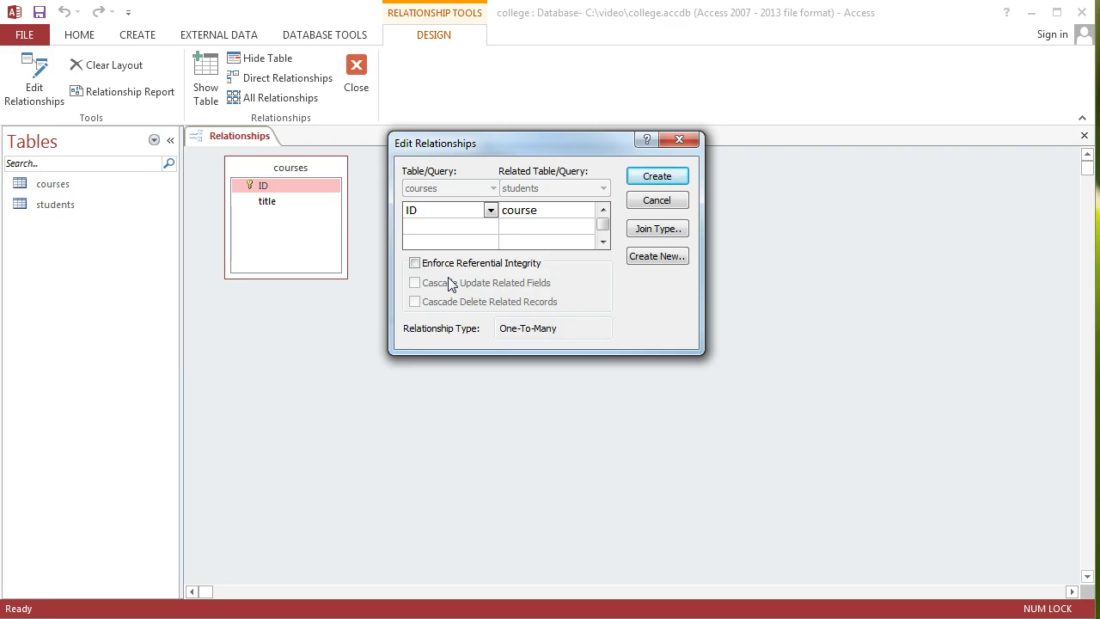
Enforce referential integrity on the link between courses and students and create the relationship
{"action": "left_click", "coordinate": [415, 264]}
{"action": "left_click", "coordinate": [415, 264]}
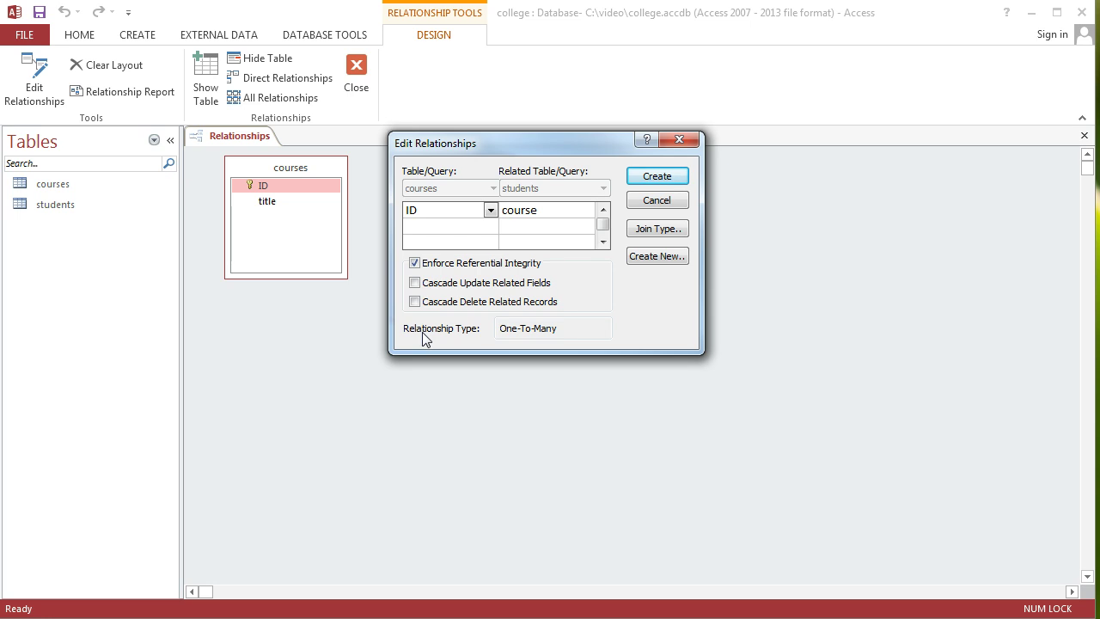
{"action": "left_click", "coordinate": [666, 183]}
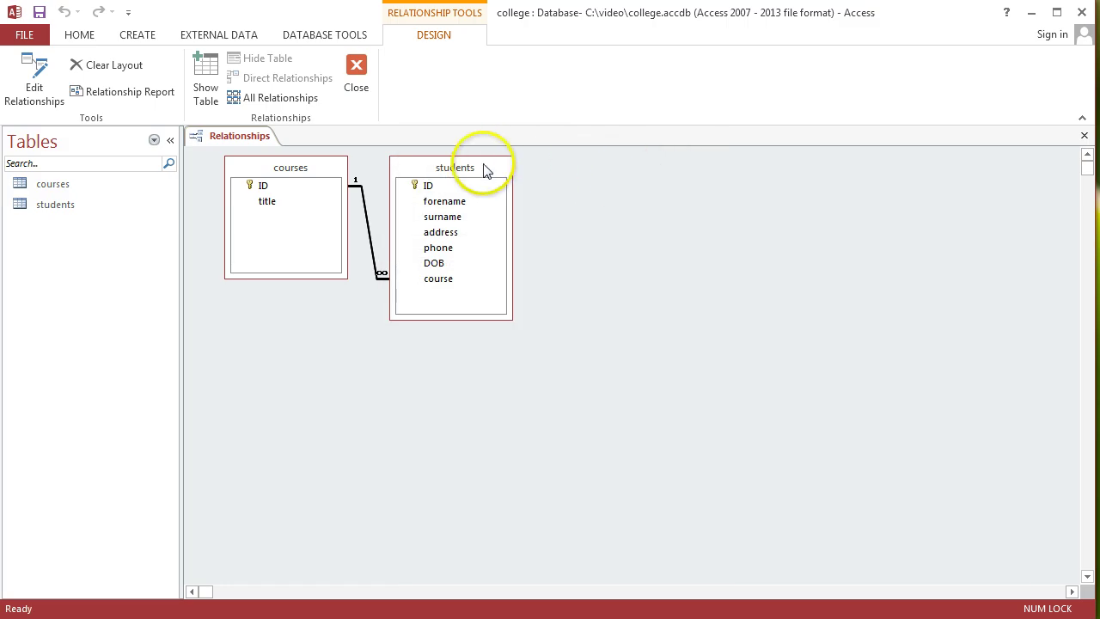
Move the students box slightly farther away from the courses box in the relationships diagram
{"action": "left_click_drag", "start_coordinate": [484, 167], "coordinate": [535, 175]}
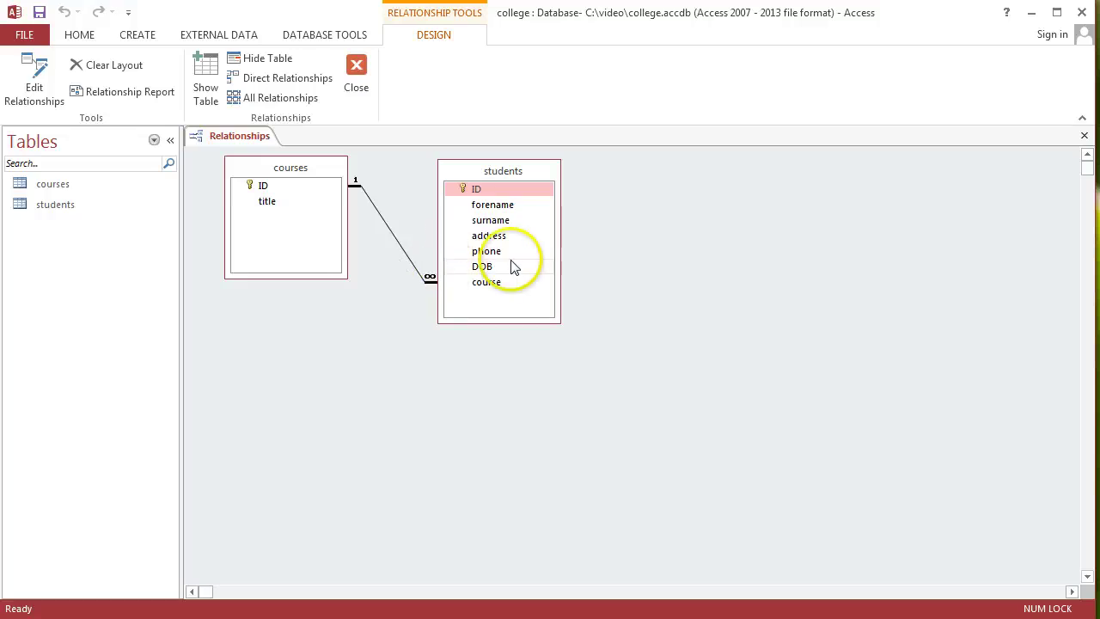
{"action": "left_click", "coordinate": [485, 289]}
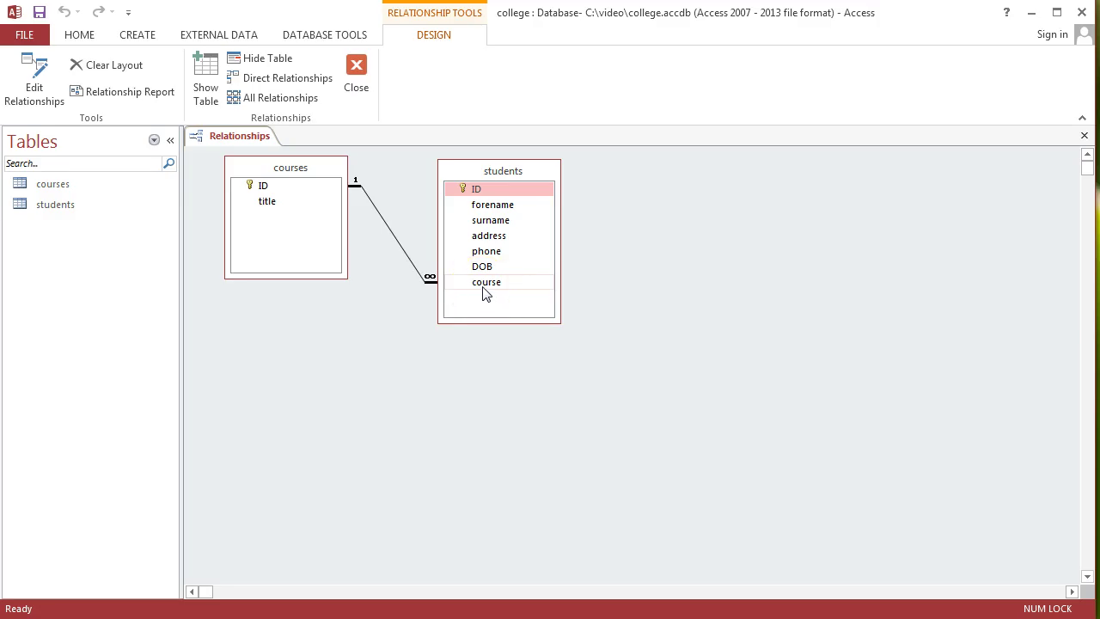
{"action": "left_click", "coordinate": [485, 290]}
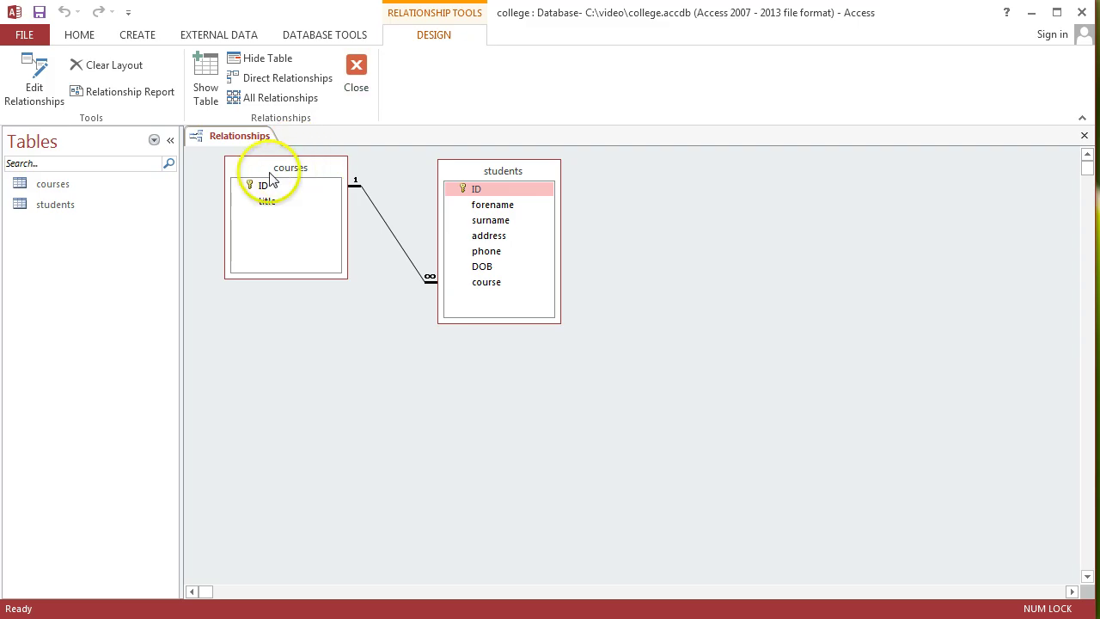
Open the courses table and expand the Physics, Art and Business records to view the students related to each course
{"action": "double_click", "coordinate": [49, 189]}
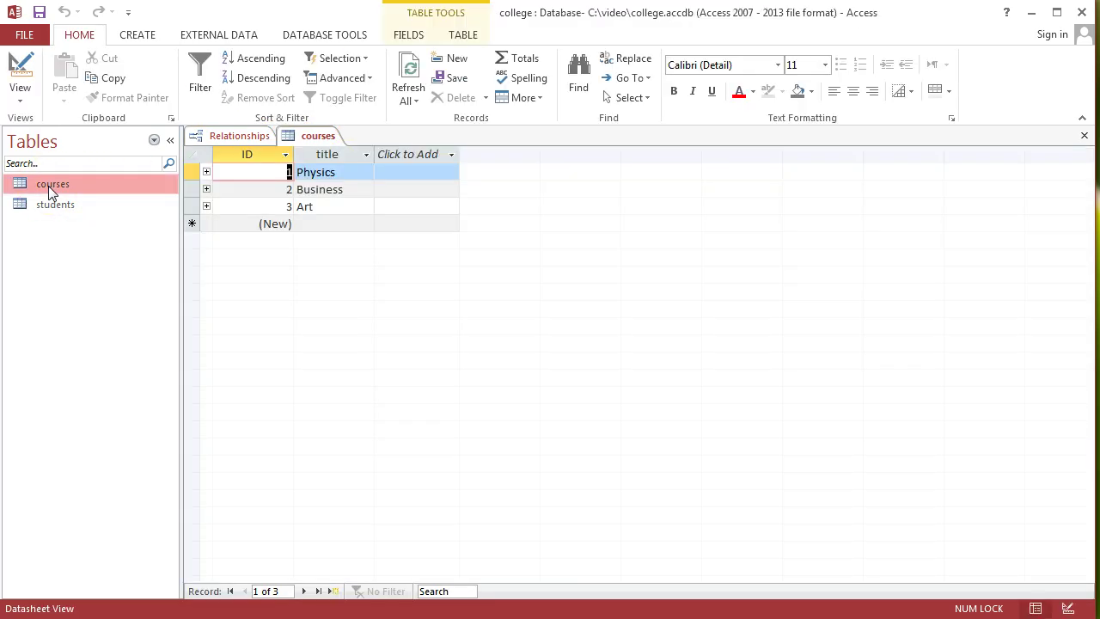
{"action": "left_click", "coordinate": [206, 172]}
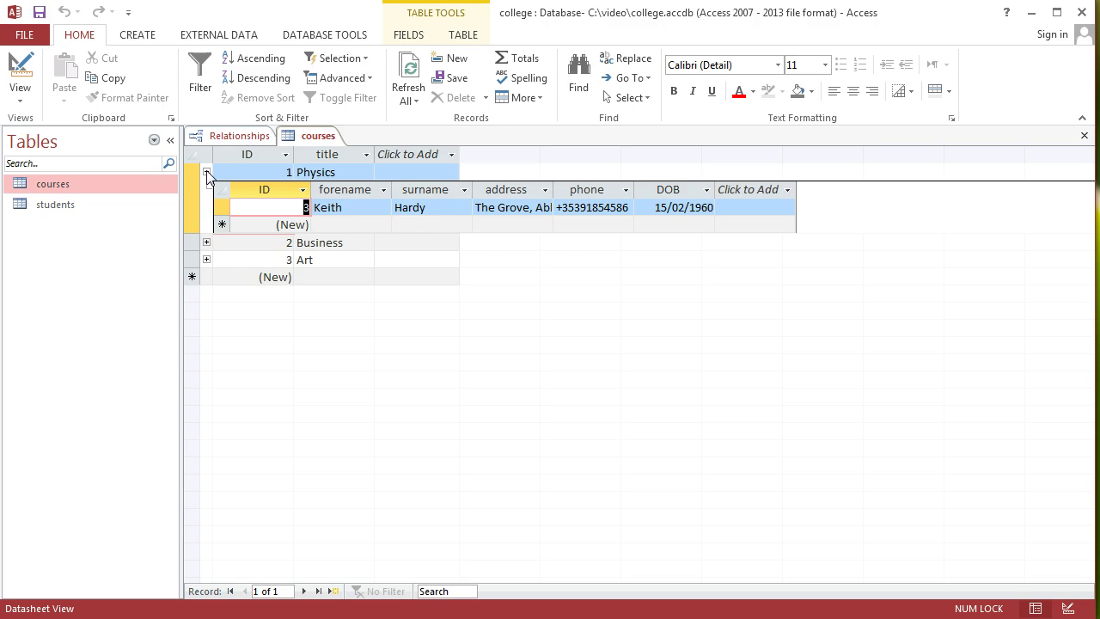
{"action": "left_click", "coordinate": [356, 232]}
{"action": "left_click", "coordinate": [206, 260]}
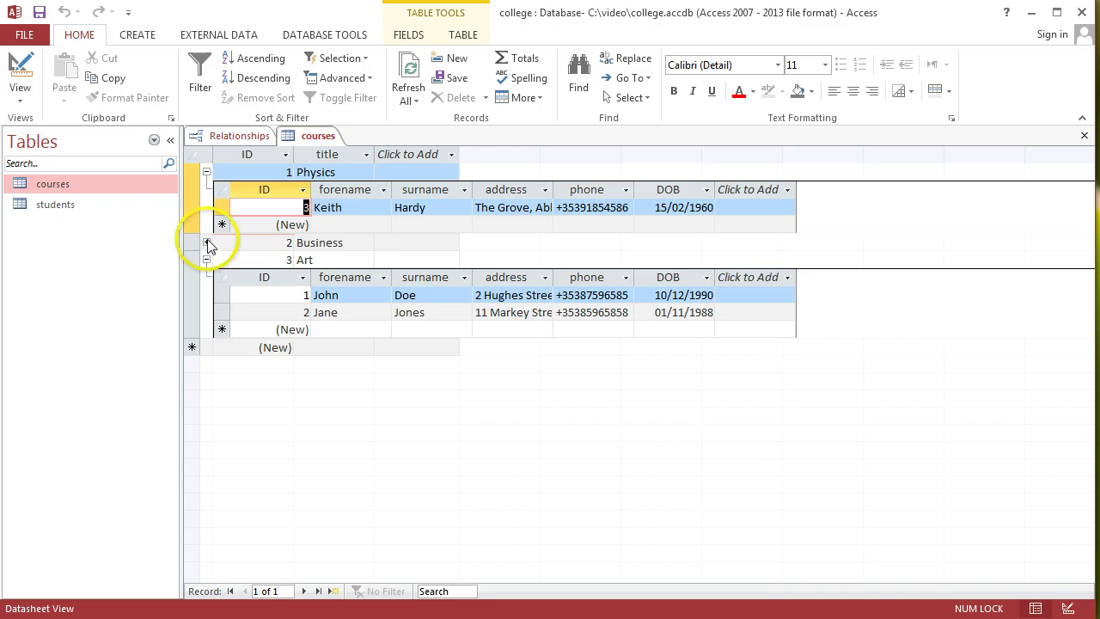
{"action": "left_click", "coordinate": [206, 244]}
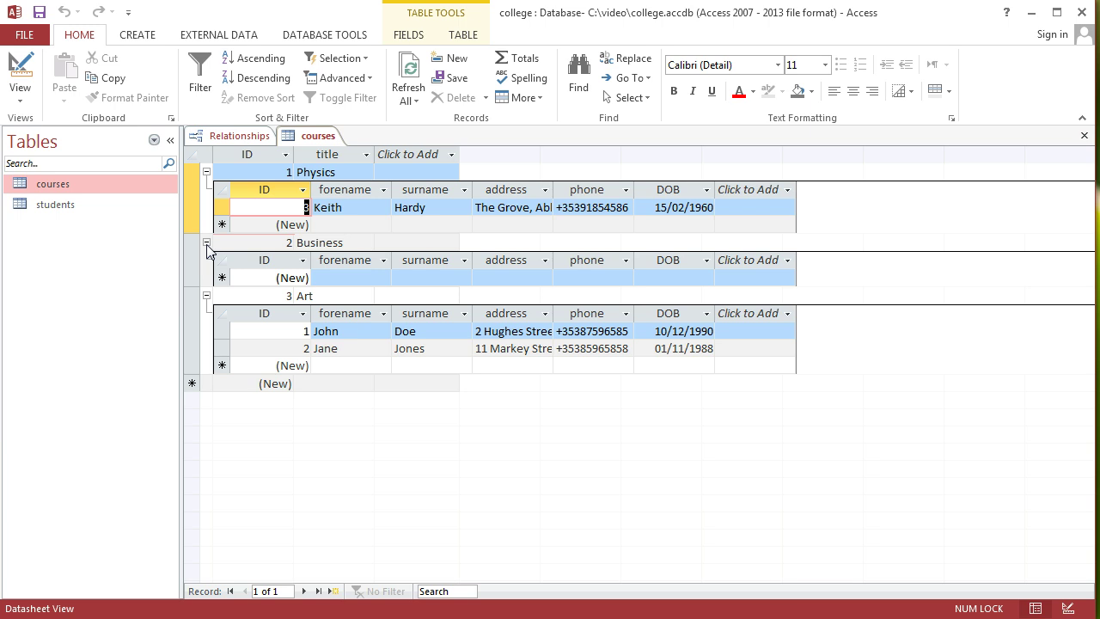
Review the link to the course field of students in the relationships diagram, and return to the courses table
{"action": "left_click", "coordinate": [245, 138]}
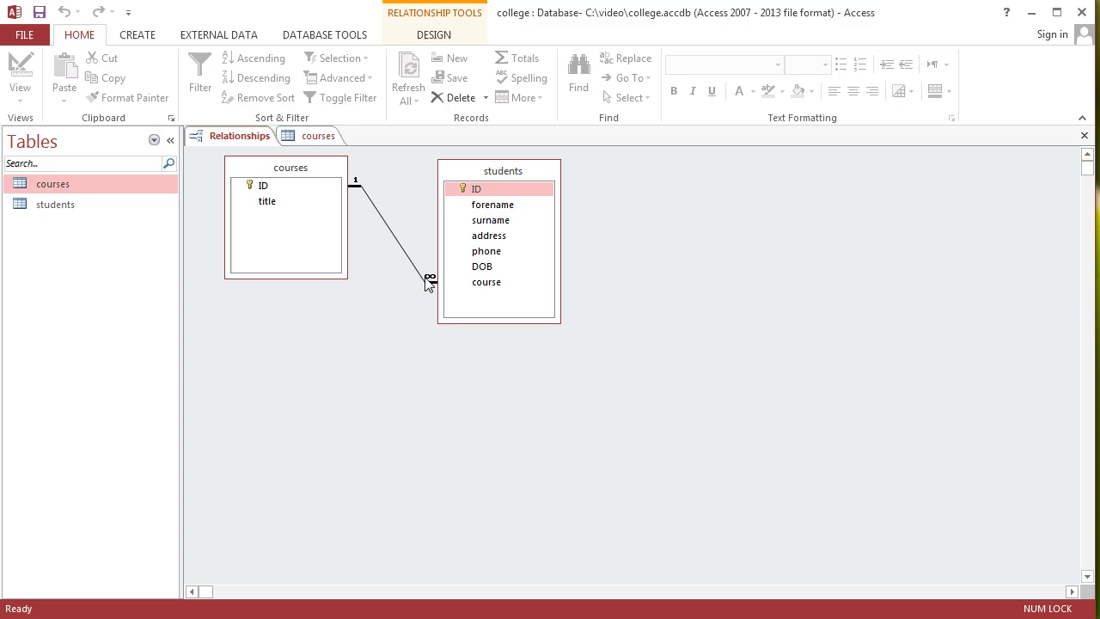
{"action": "left_click", "coordinate": [491, 284]}
{"action": "left_click", "coordinate": [507, 287]}
{"action": "left_click", "coordinate": [311, 137]}
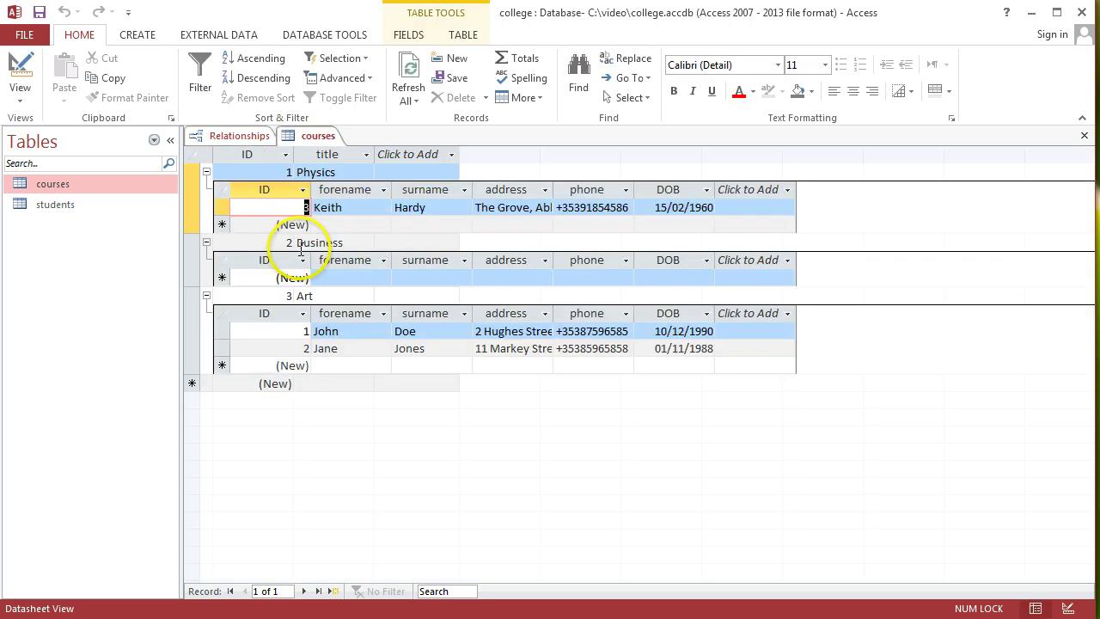